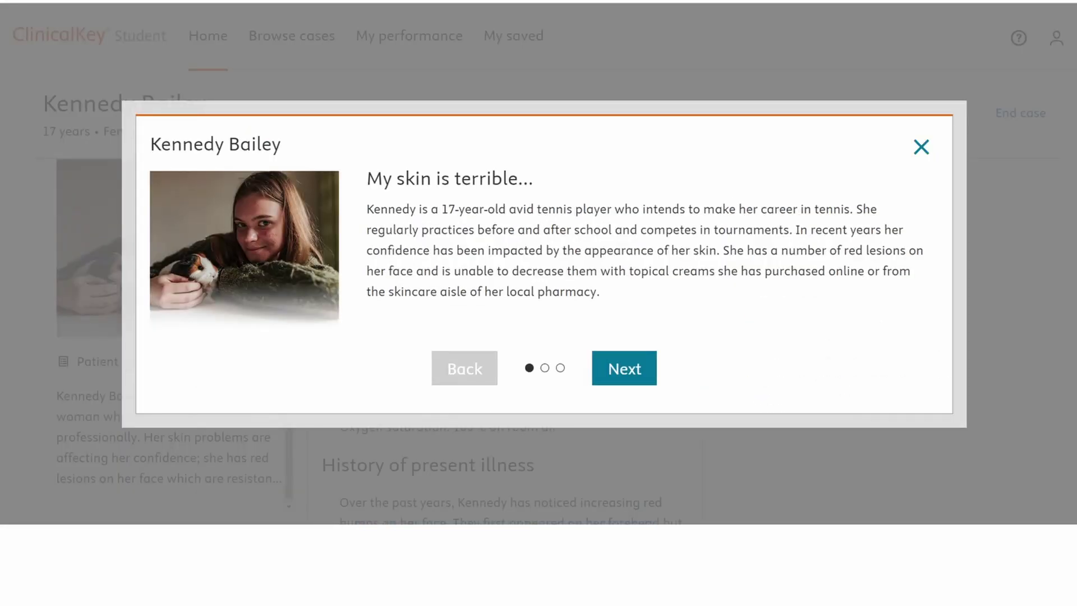
Move past the case introduction to the Clinical Cases overview of nine specialties
left_click(608, 380)
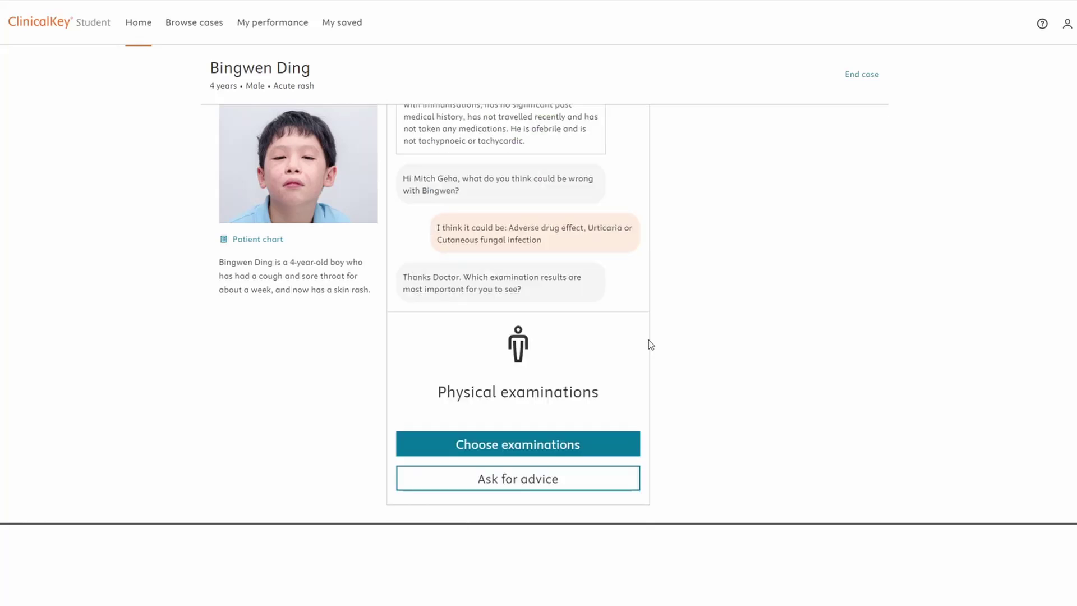
left_click(584, 439)
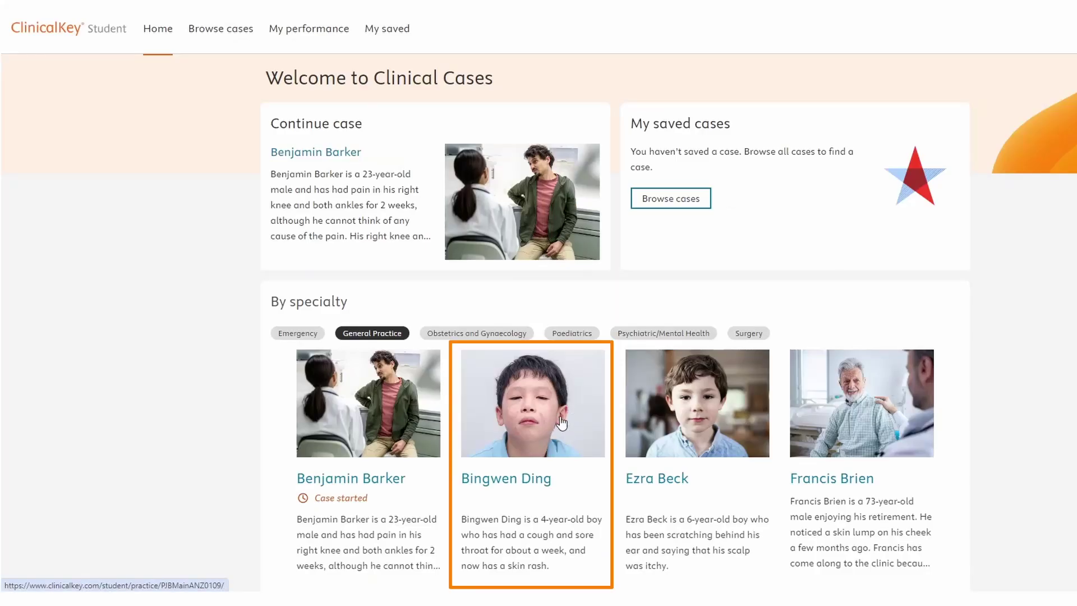
Start the 4-year-old boy's acute-rash case and read all three intro pages to the chart
left_click(527, 449)
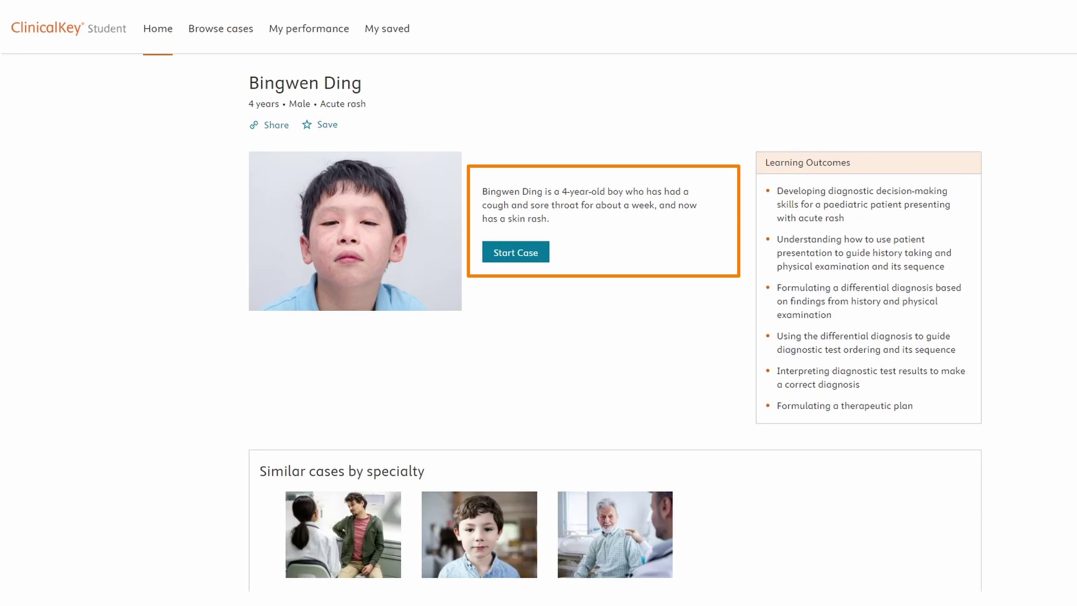
left_click(514, 254)
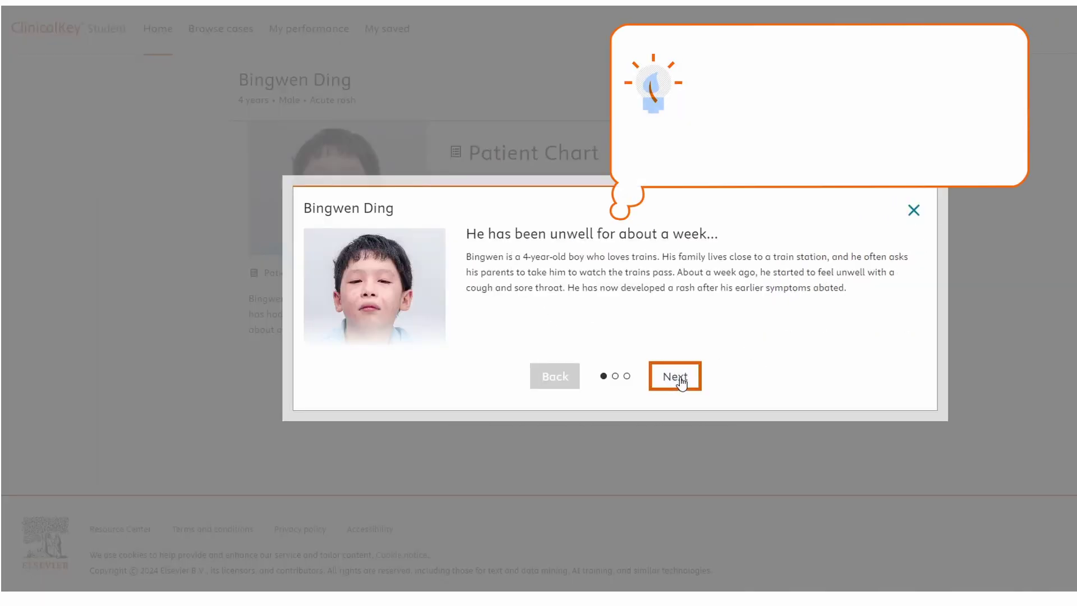
left_click(675, 377)
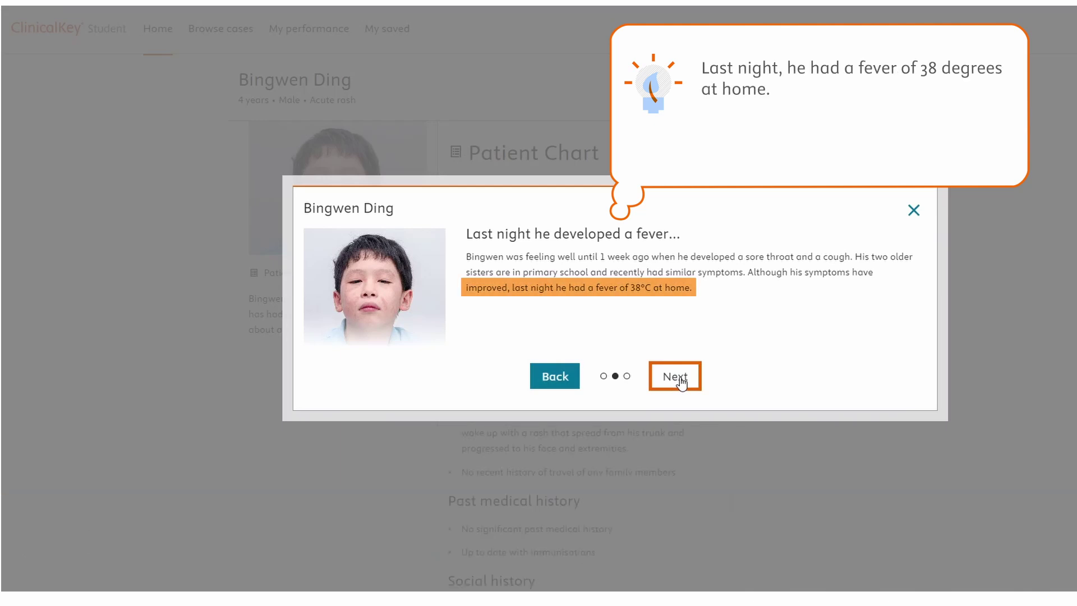
left_click(680, 380)
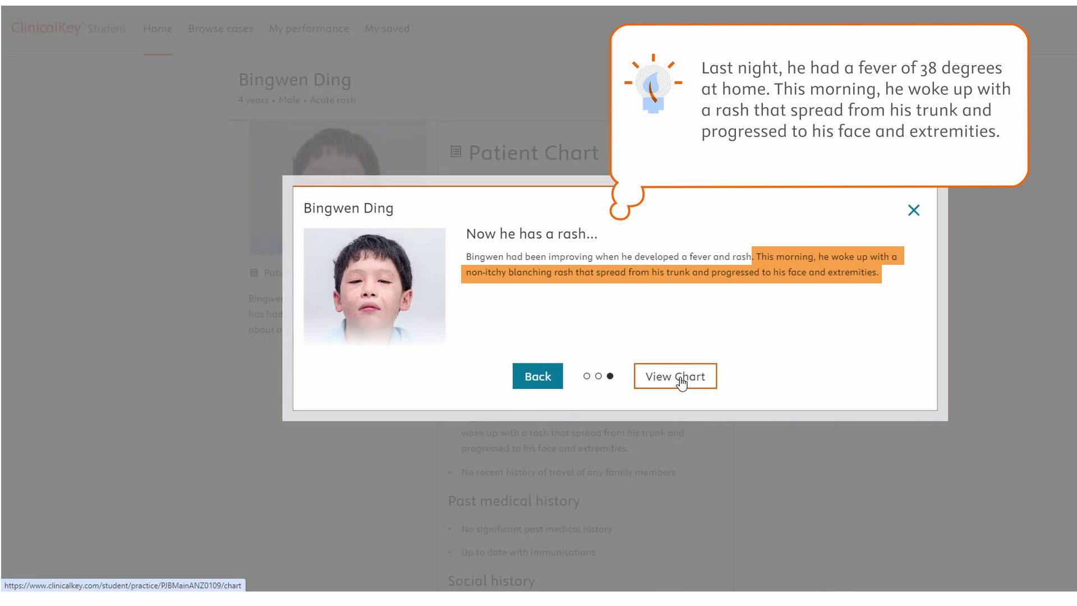
left_click(681, 380)
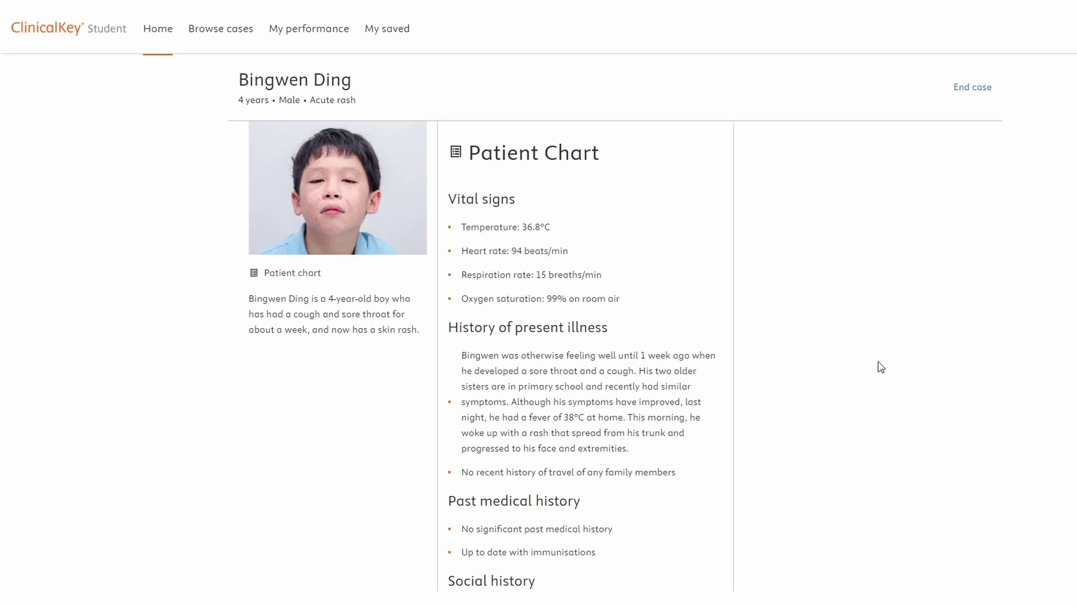
Review the patient chart, then dictate and submit the presentation to the senior clinician
scroll(648, 330, "down", 2)
scroll(648, 329, "down", 4)
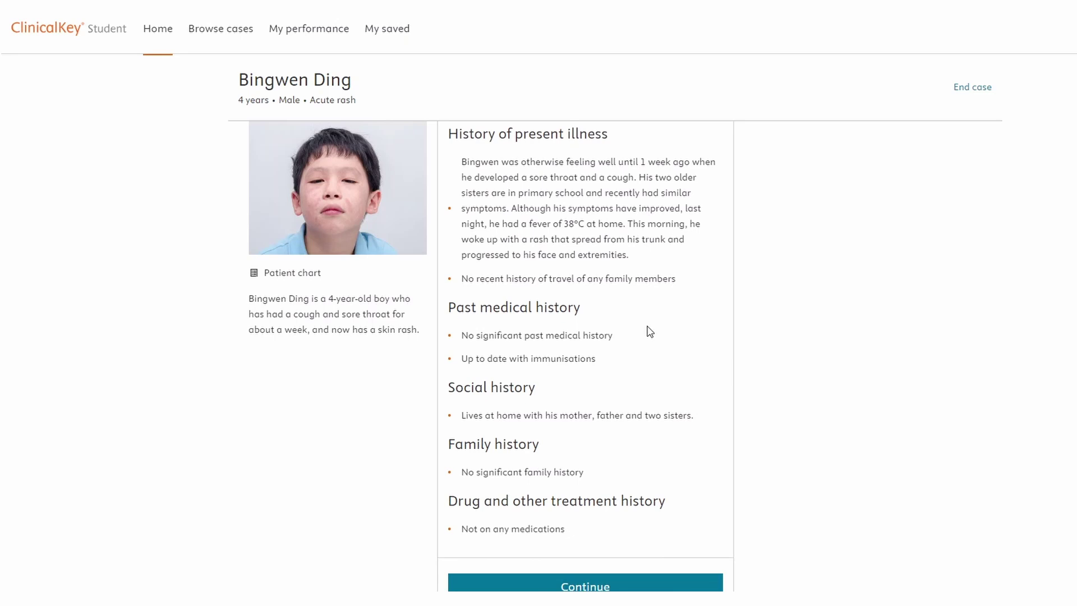
left_click(585, 585)
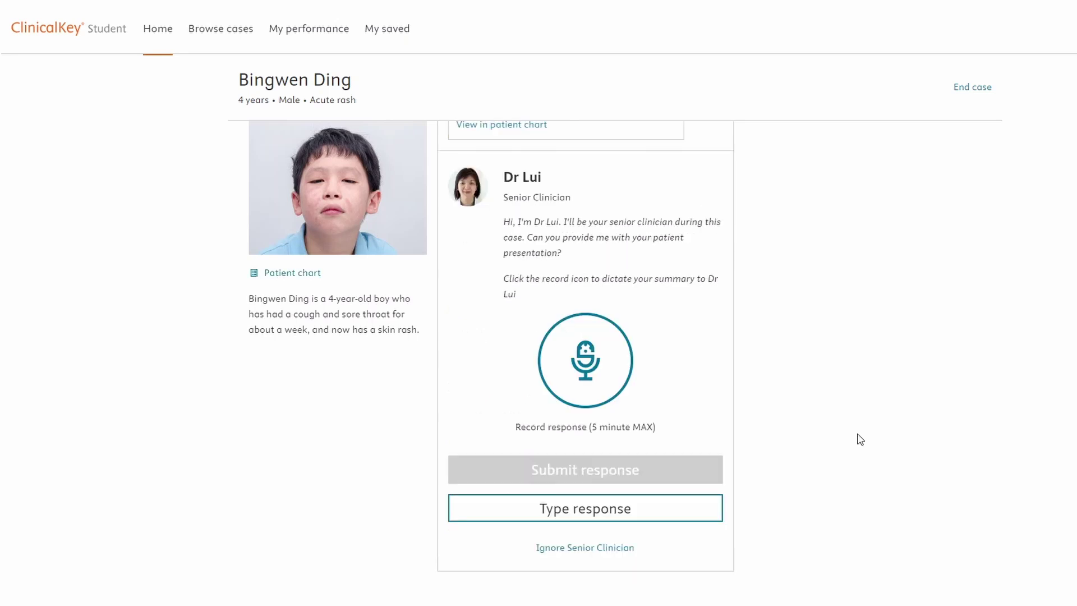
left_click(584, 368)
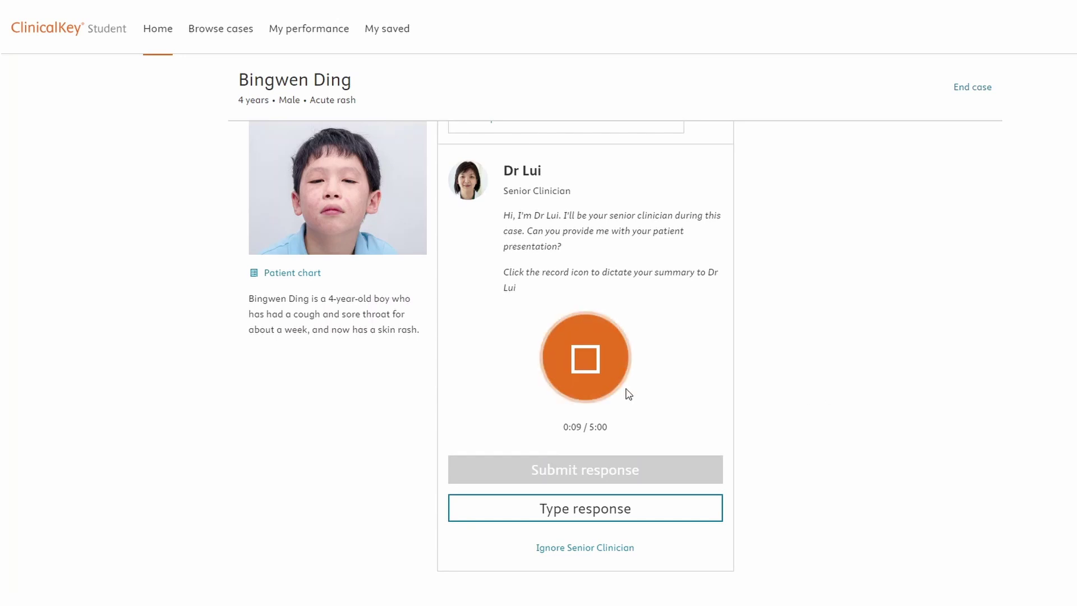
left_click(576, 359)
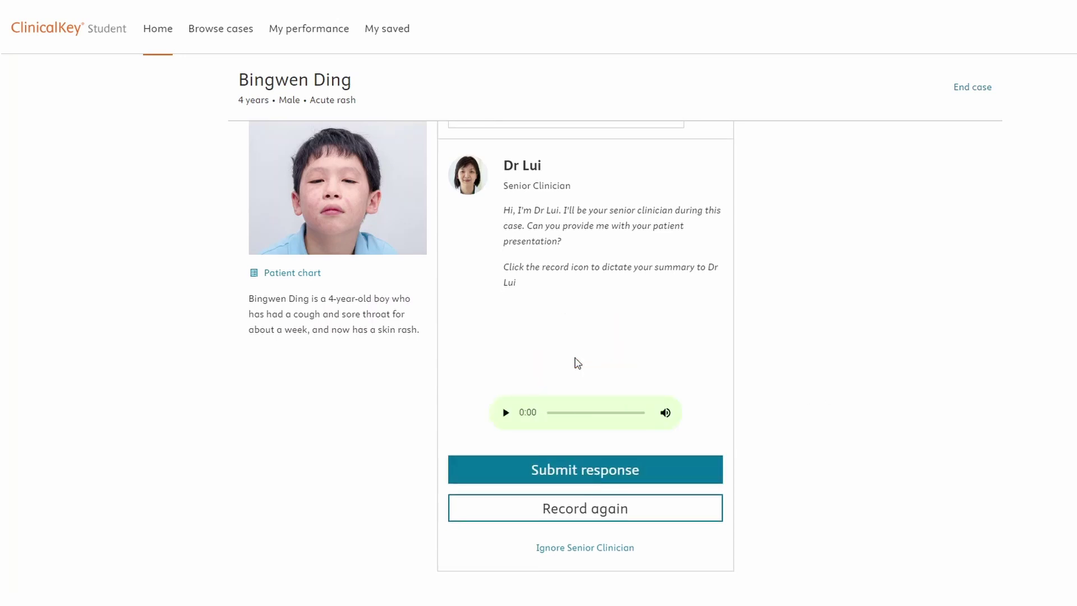
left_click(592, 471)
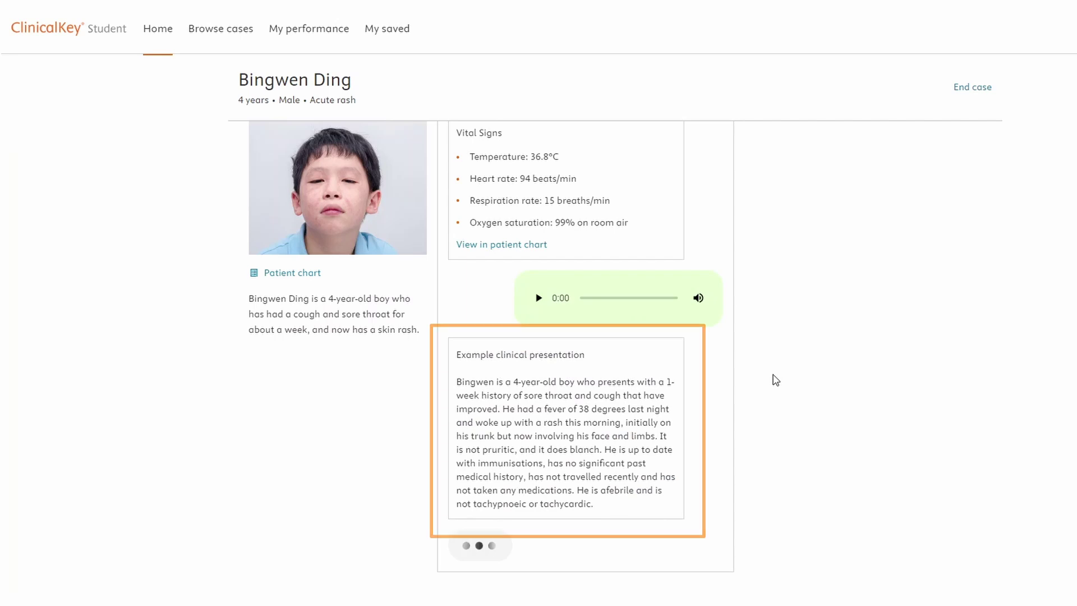
left_click(702, 500)
Submit Adverse drug effect, Urticaria and Cutaneous fungal infection as the three differentials
left_click(698, 498)
left_click(645, 531)
left_click(690, 484)
scroll(681, 492, "down", 5)
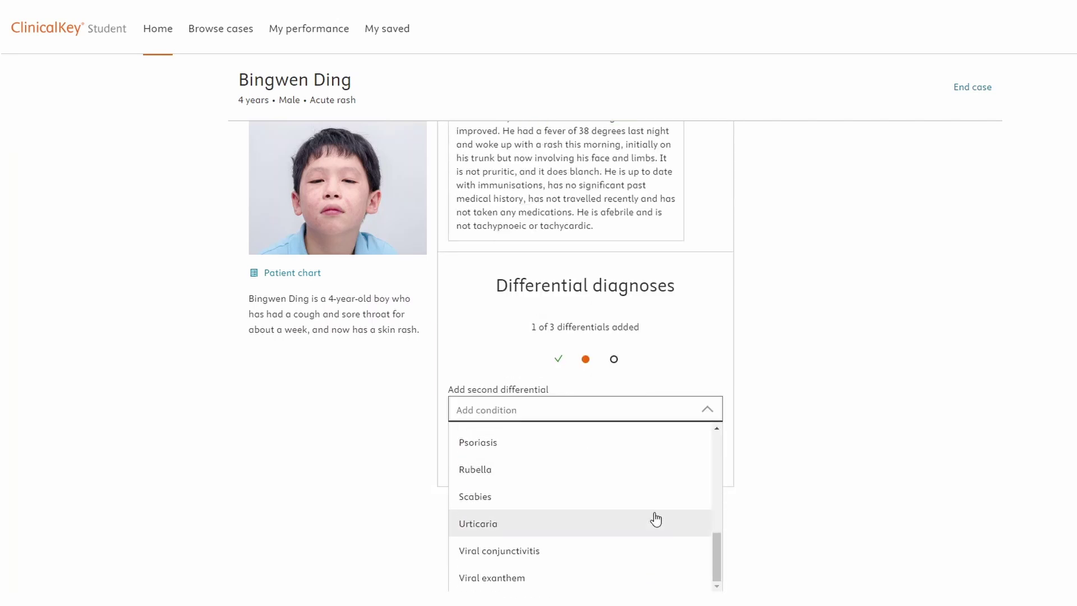
left_click(657, 523)
left_click(696, 492)
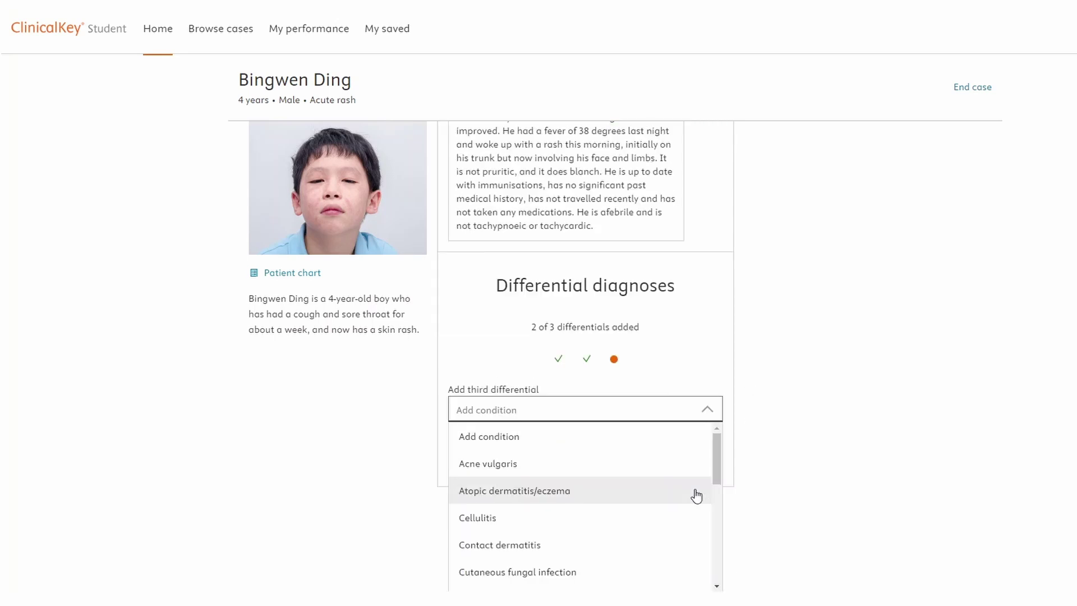
left_click(672, 568)
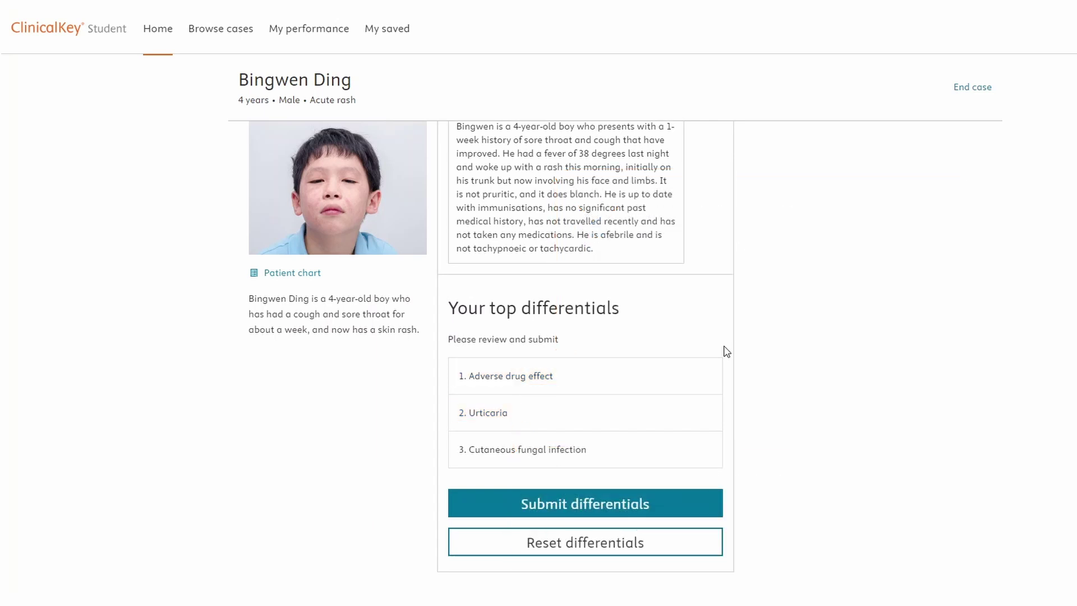
left_click(661, 508)
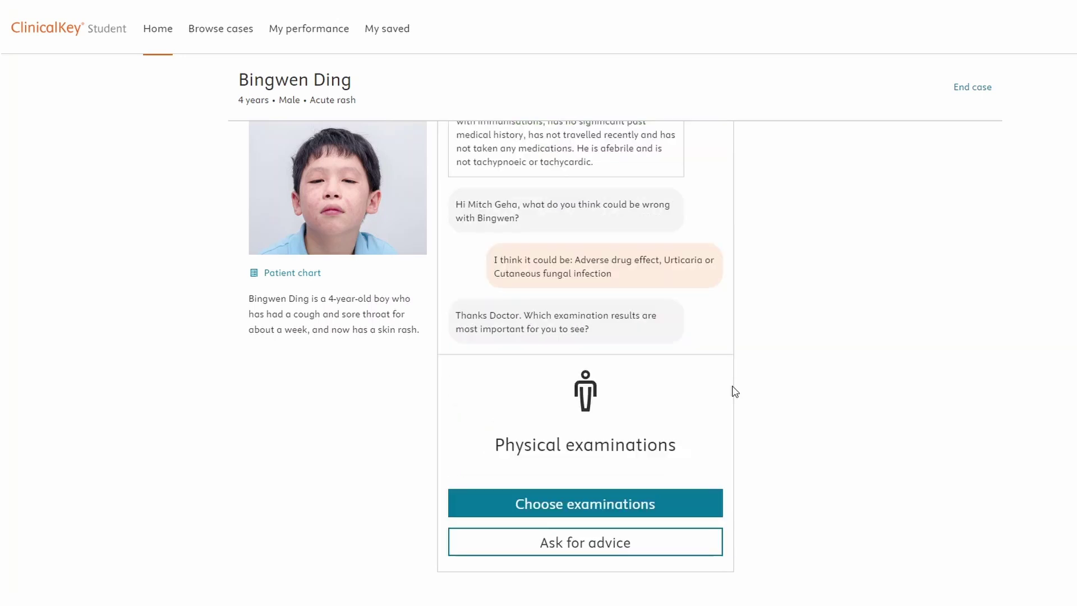
Examine the skin and subcutaneous system plus head, eyes, ears, nose and throat
left_click(659, 501)
left_click(485, 487)
left_click(515, 311)
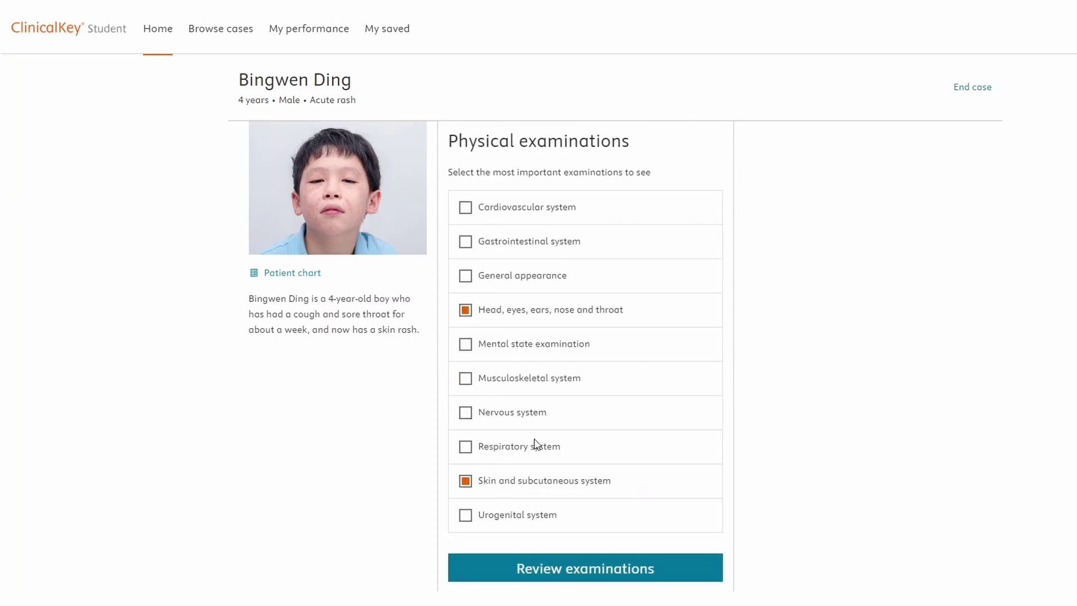
left_click(589, 582)
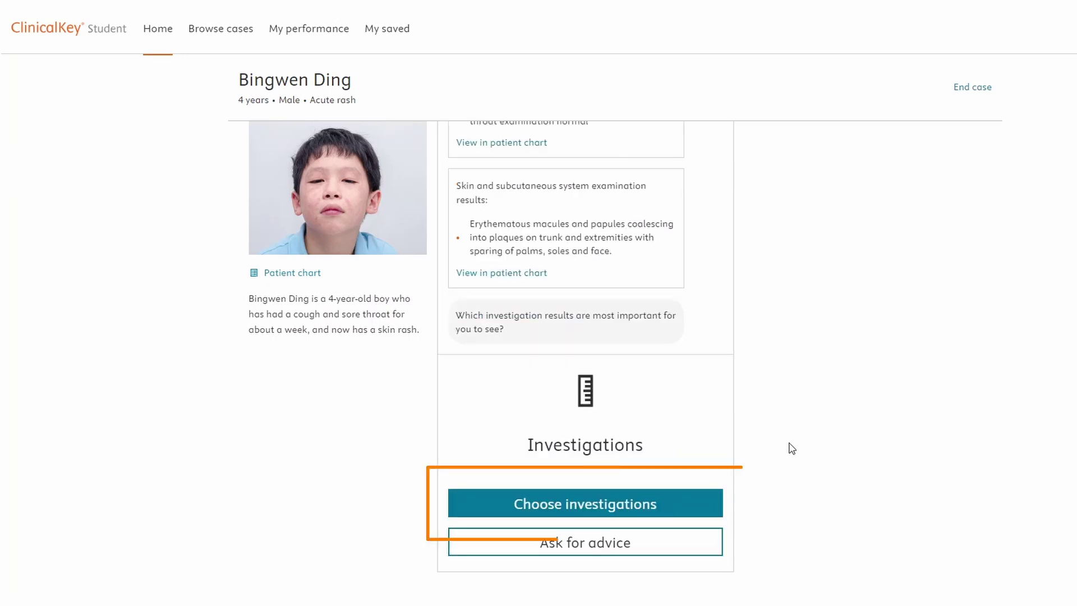
Order the patch test, Rubella PCR and Rubella serology investigations
left_click(678, 503)
scroll(692, 490, "up", 5)
left_click(466, 435)
left_click(465, 503)
left_click(466, 400)
scroll(686, 436, "down", 5)
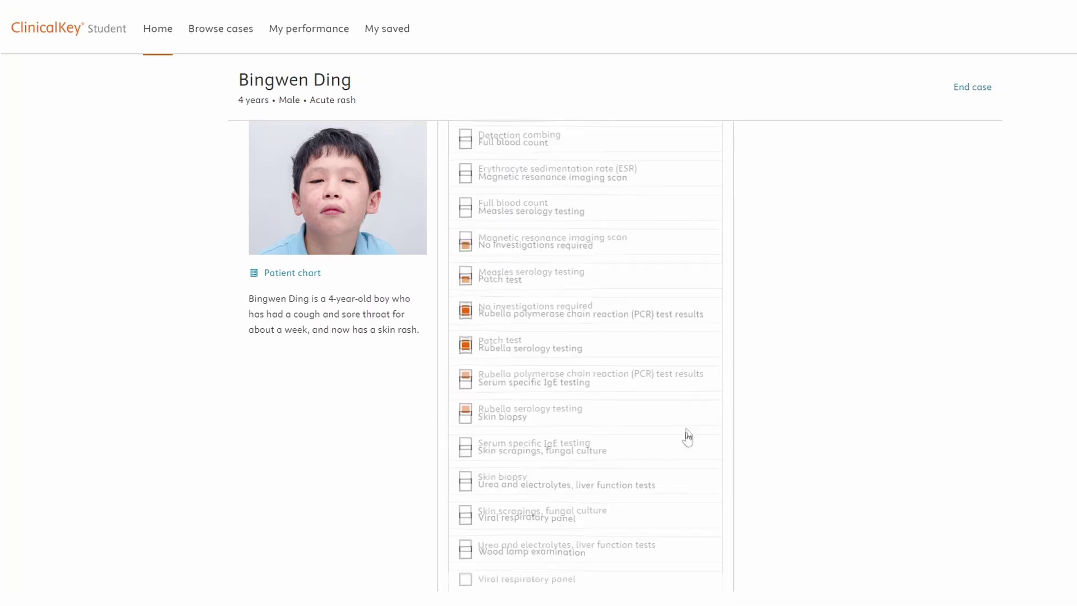
left_click(656, 503)
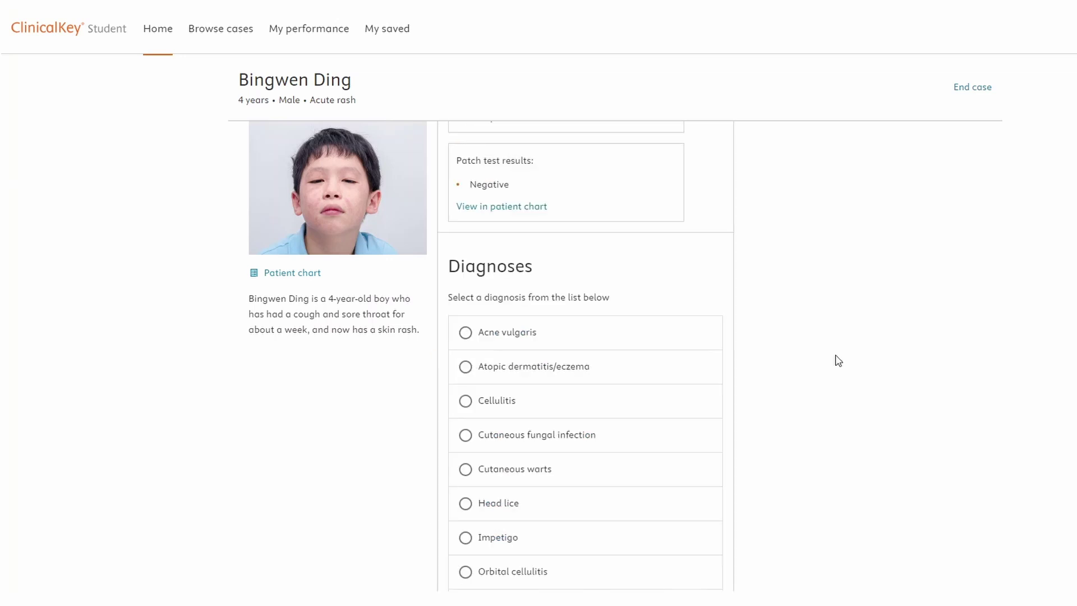
Submit Viral exanthem as the diagnosis
scroll(838, 361, "down", 3)
left_click(511, 514)
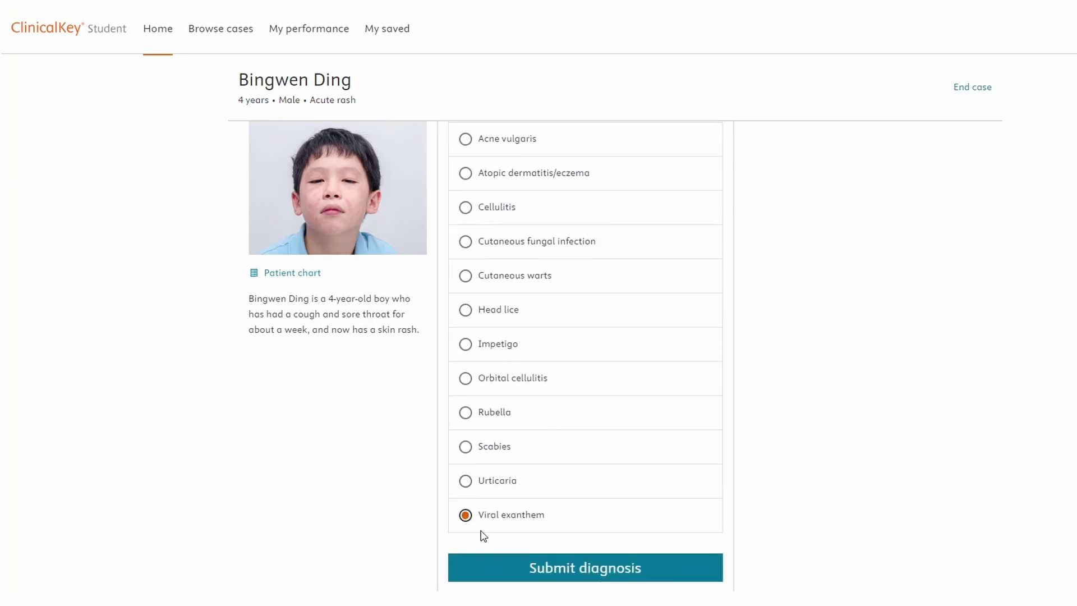
left_click(523, 569)
Choose topical antifungal cream, hospitalisation and symptomatic care as treatments and submit them
left_click(510, 329)
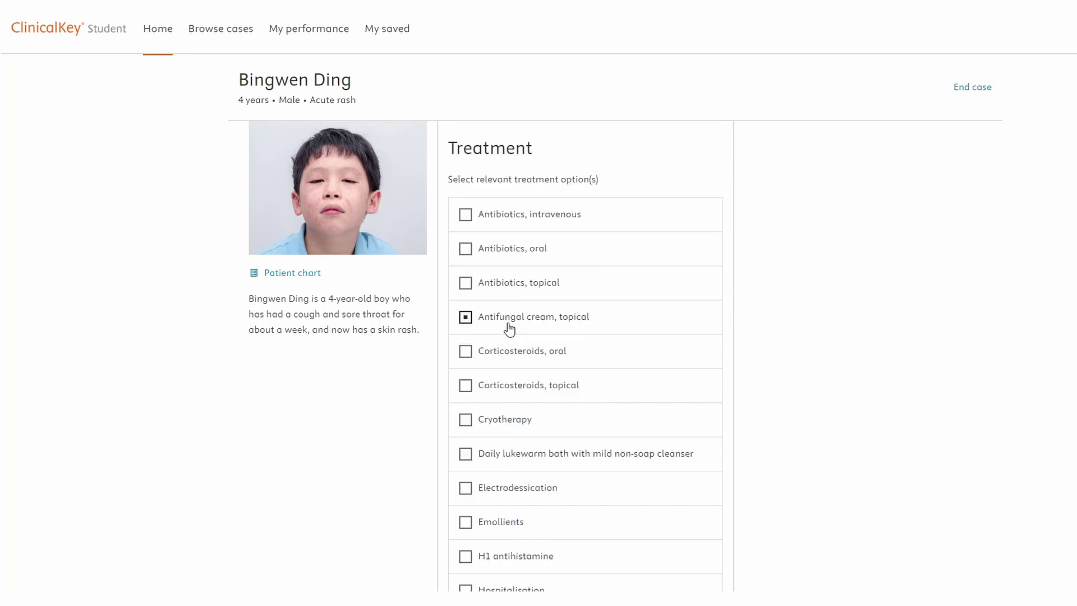
scroll(617, 359, "down", 5)
left_click(512, 342)
scroll(588, 349, "down", 5)
left_click(468, 416)
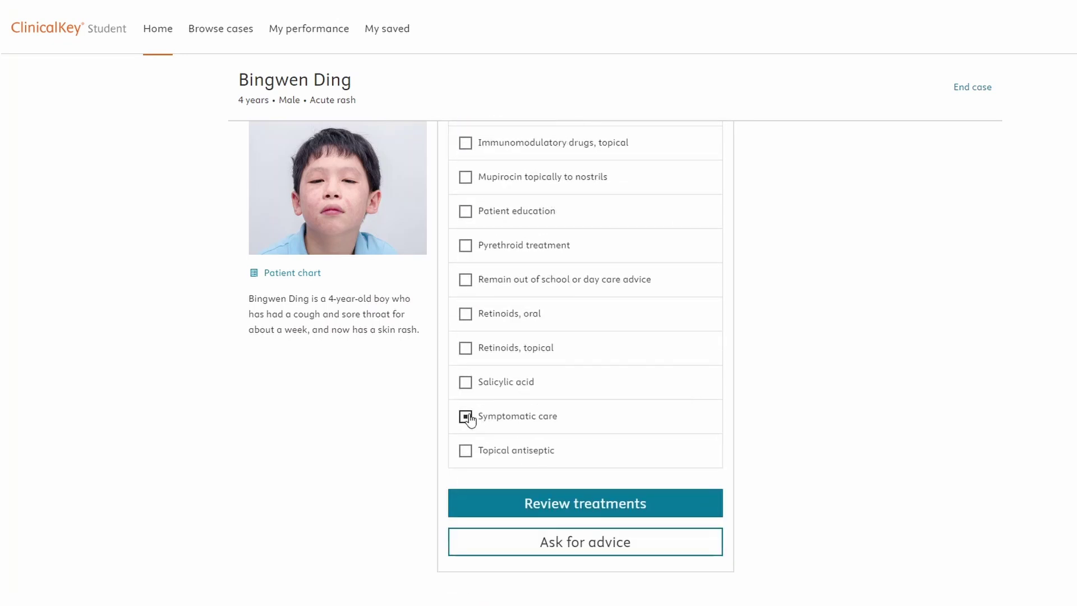
left_click(626, 505)
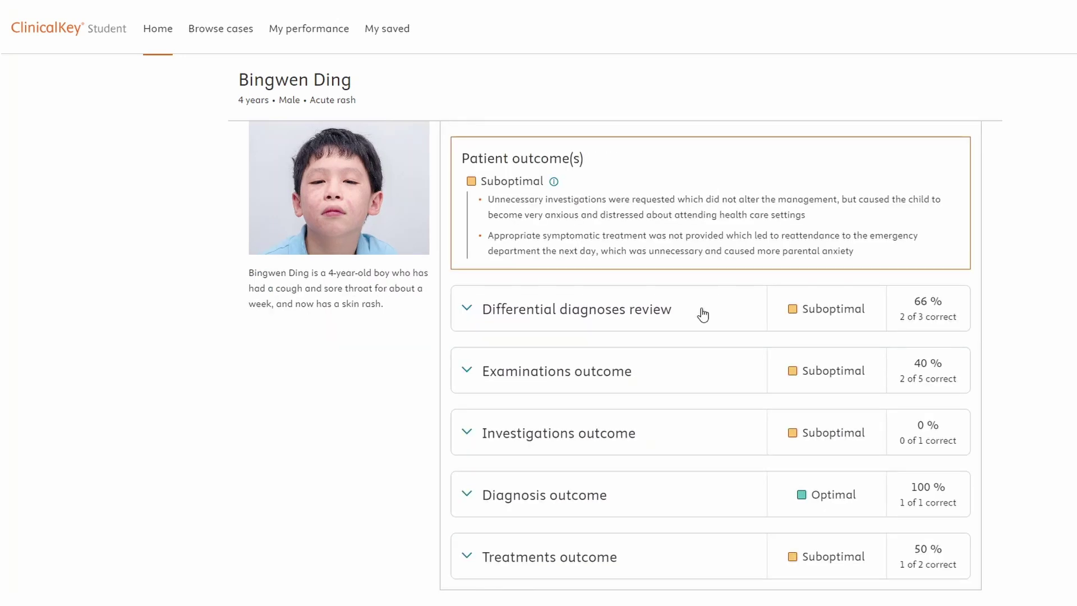
Expand the differential diagnoses and Examinations (40%) feedback rows in the outcome summary
scroll(703, 315, "down", 2)
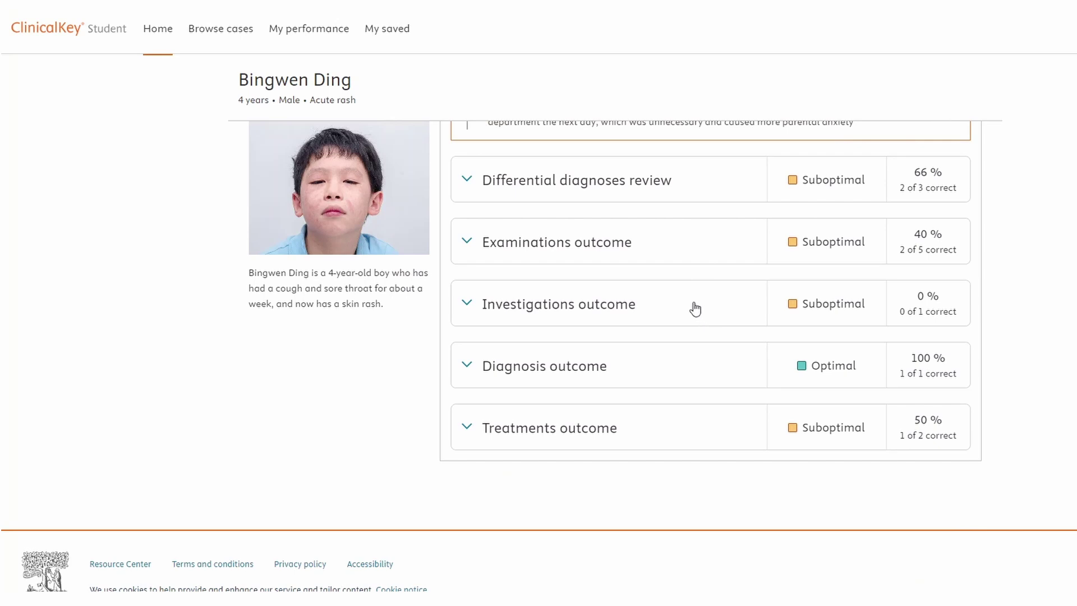
left_click(640, 188)
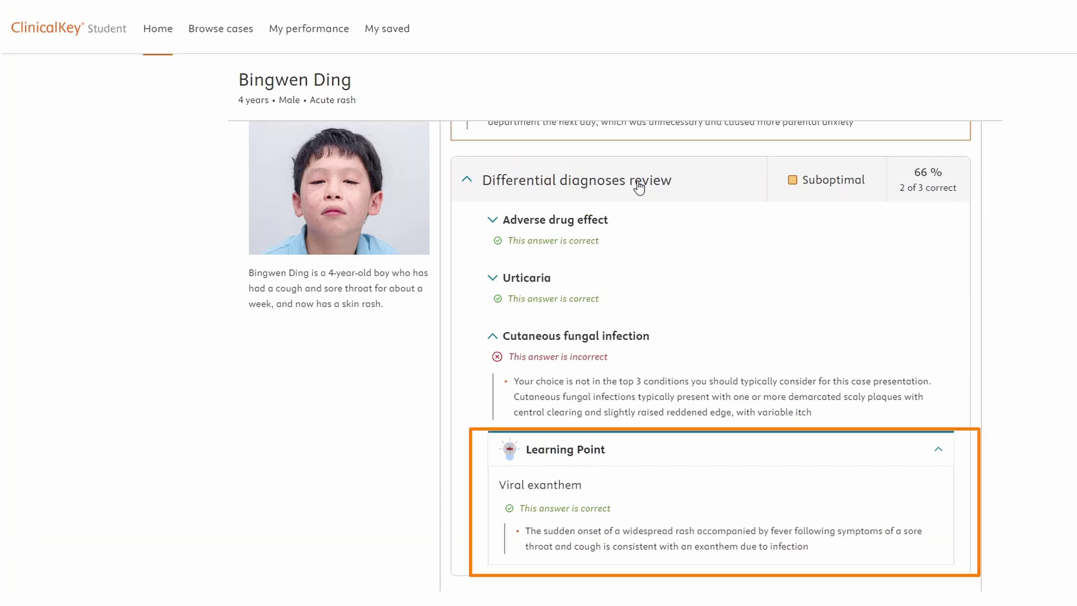
scroll(639, 188, "down", 7)
left_click(464, 230)
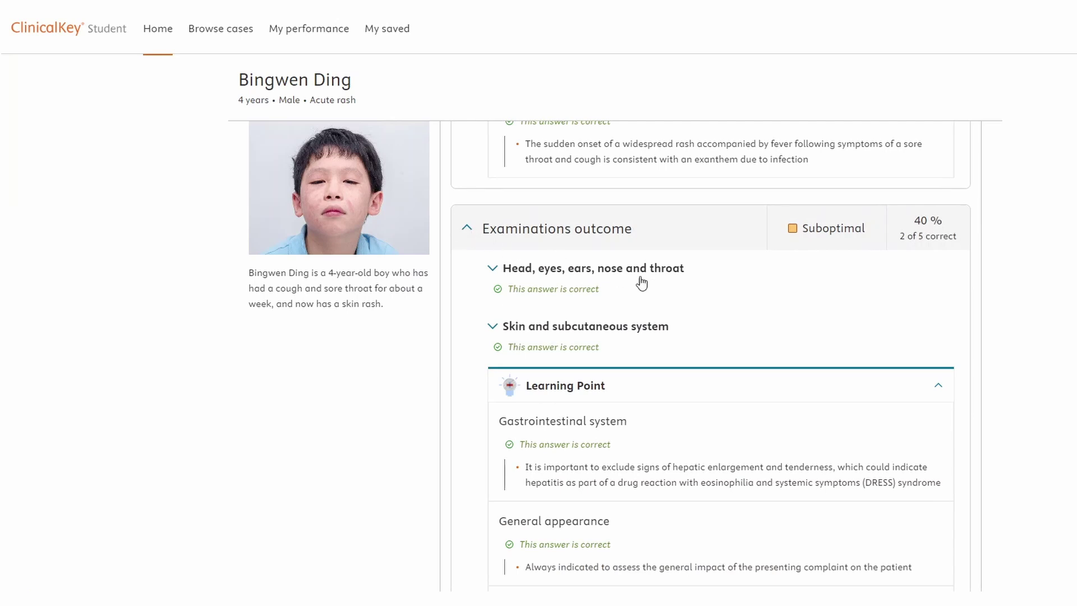
scroll(883, 332, "down", 2)
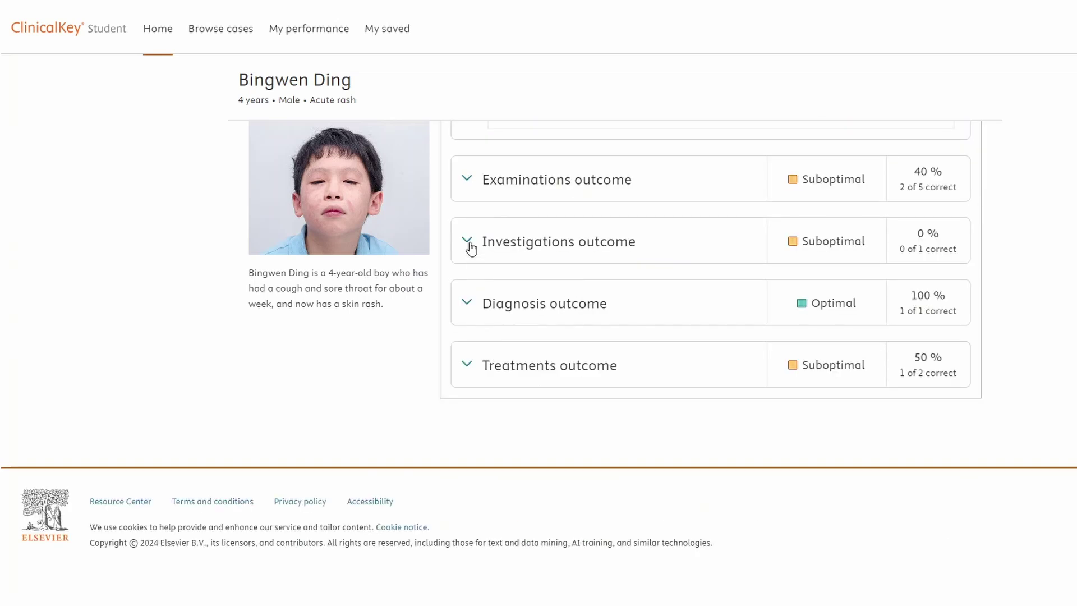
Read the investigations, diagnosis and treatments feedback, then view My performance by Accuracy
left_click(468, 242)
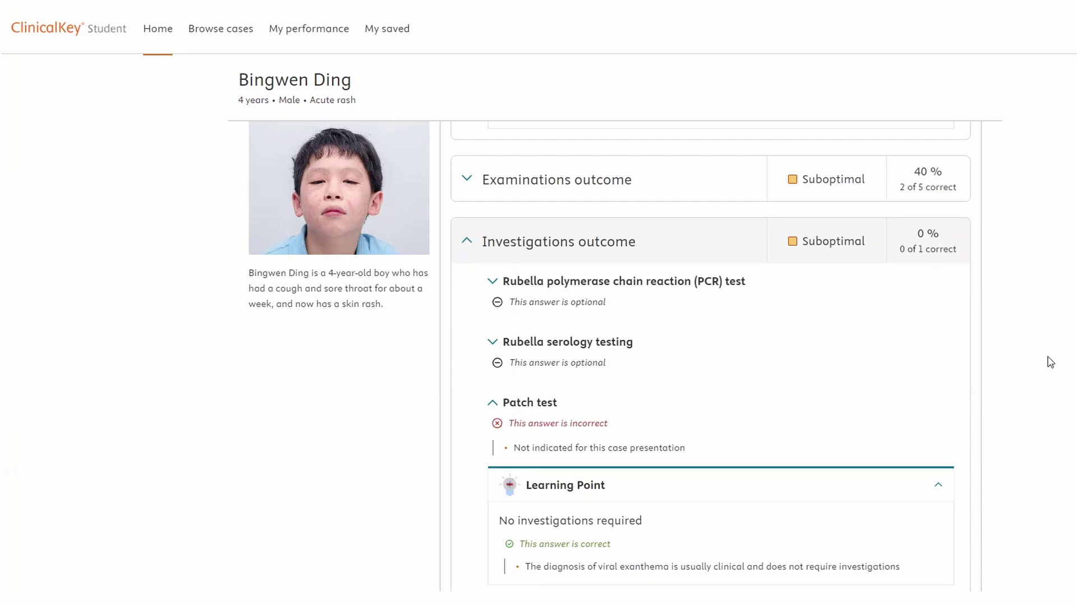
scroll(1048, 362, "down", 1)
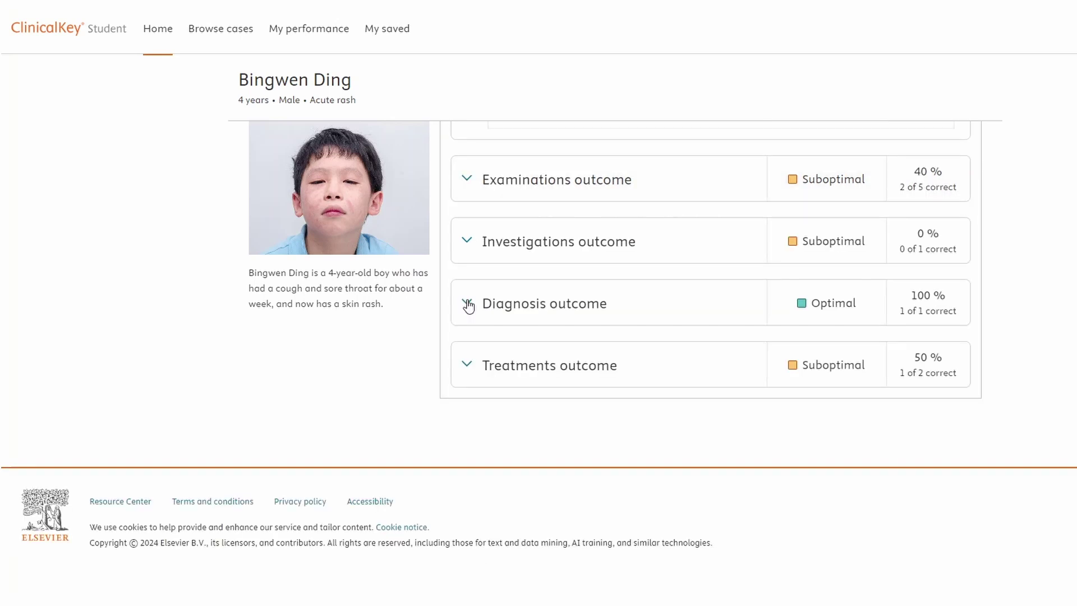
left_click(468, 305)
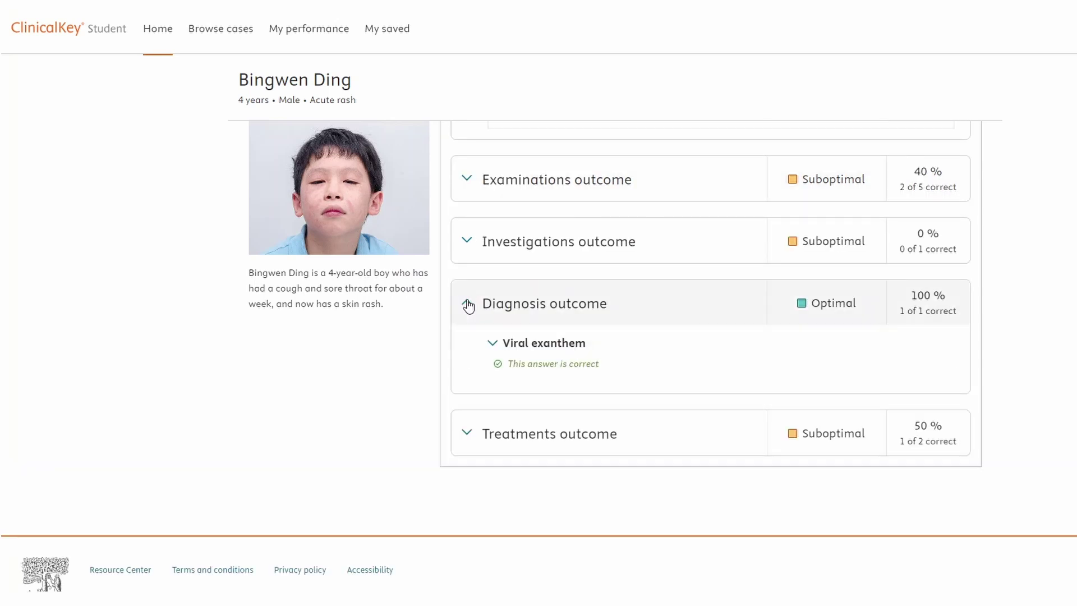
left_click(468, 305)
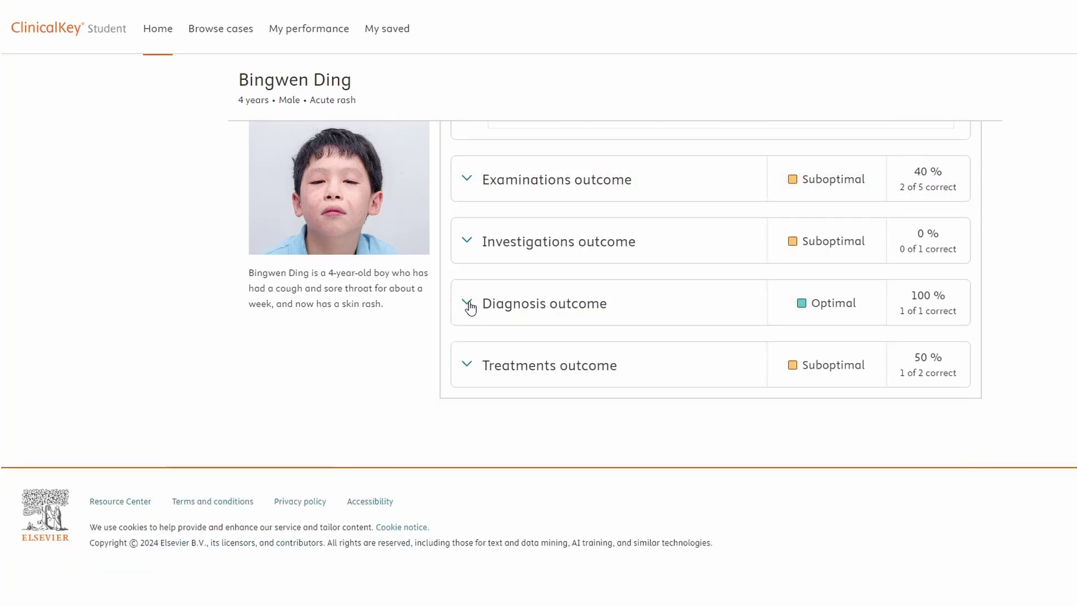
left_click(468, 363)
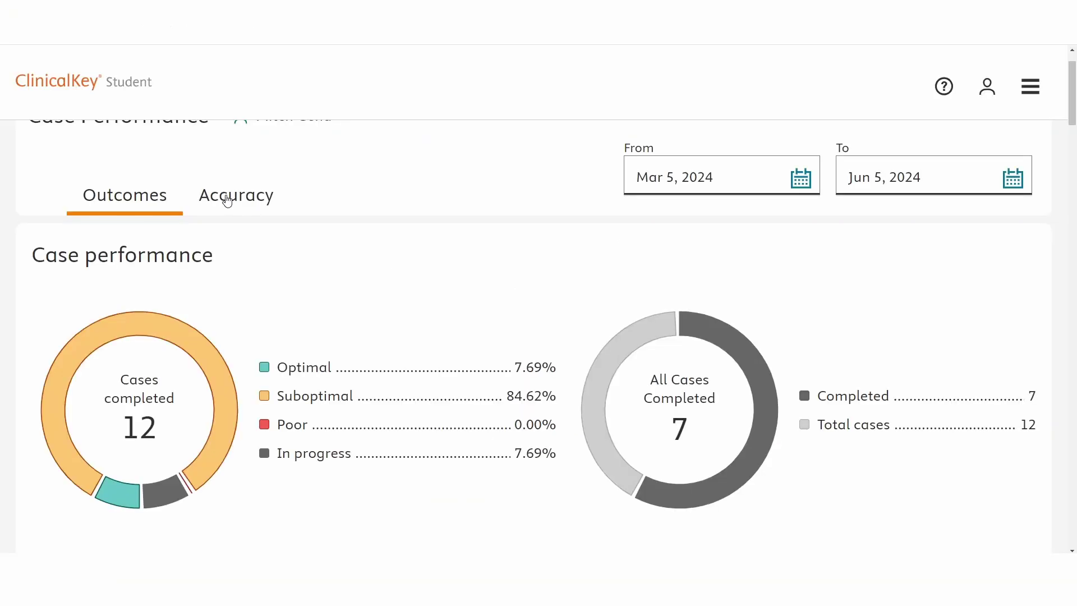
left_click(227, 200)
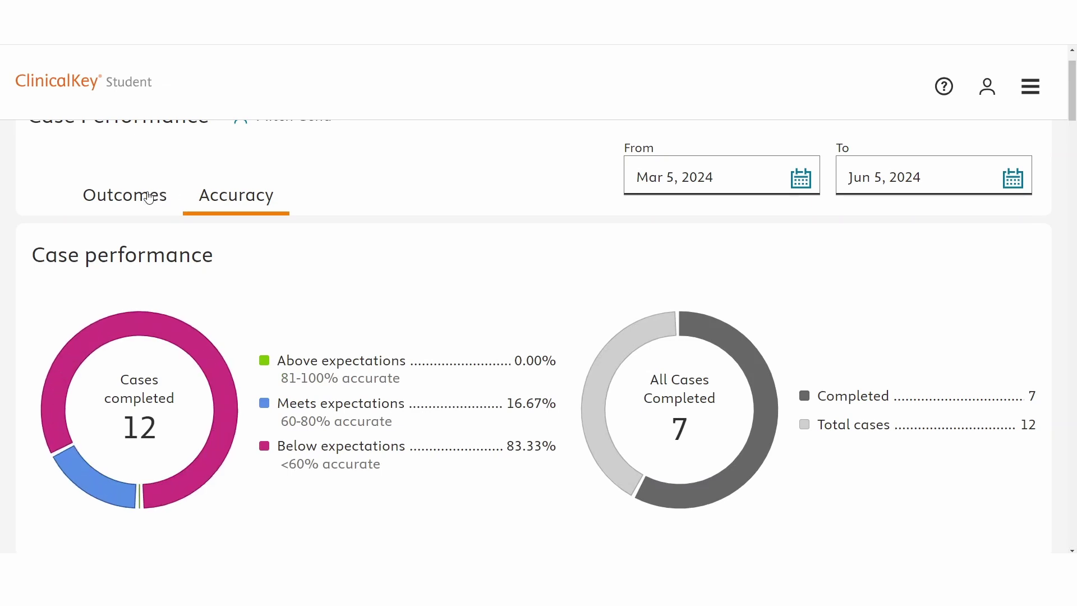
Switch My performance back to Outcomes, showing 84.62% suboptimal cases
left_click(148, 197)
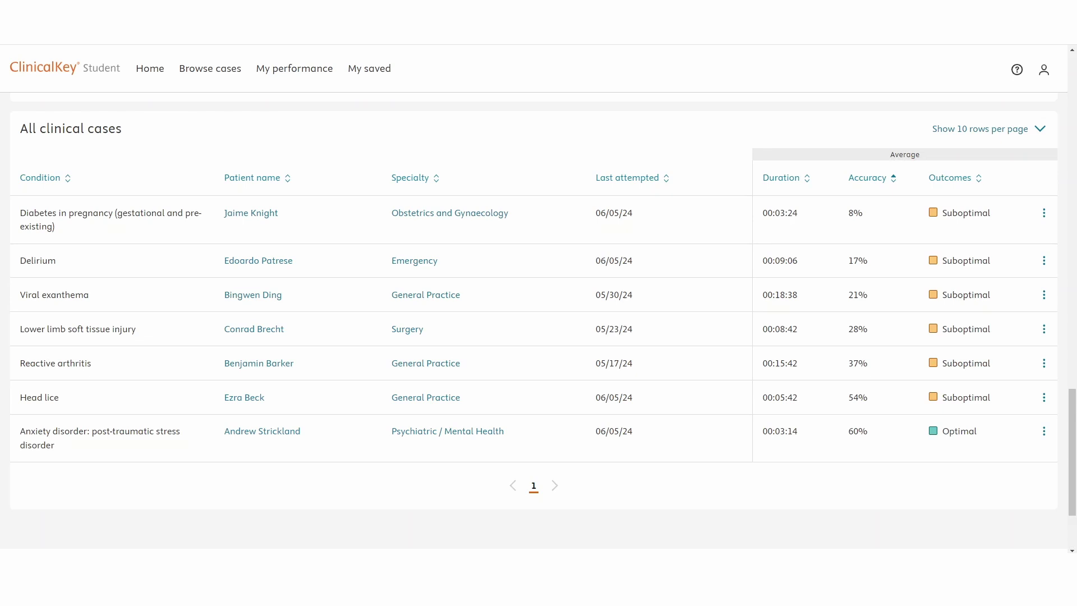
scroll(539, 320, "up", 15)
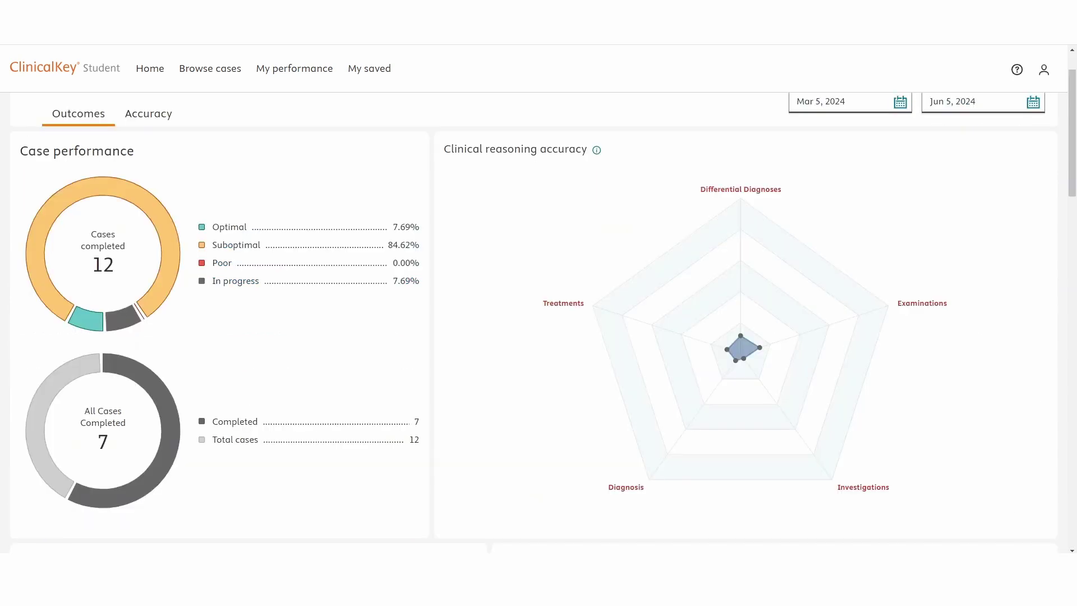